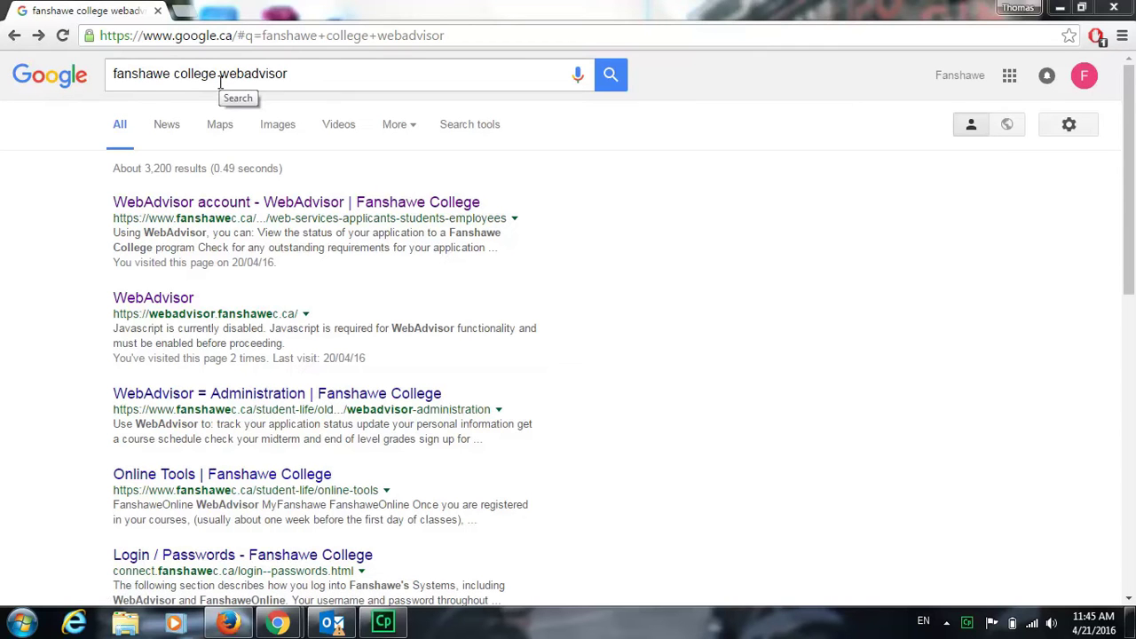
- Open the 'WebAdvisor account - WebAdvisor | Fanshawe College' result and scroll to the login options
{"action": "left_click", "coordinate": [238, 206]}
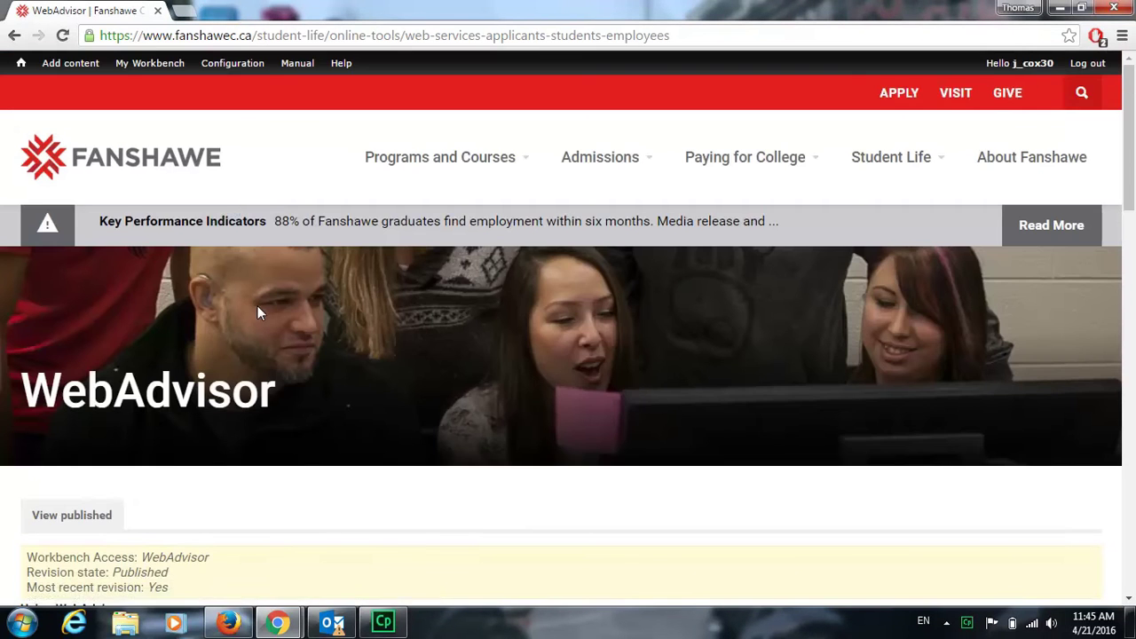
{"action": "scroll", "coordinate": [257, 305], "scroll_direction": "down", "scroll_amount": 3}
{"action": "scroll", "coordinate": [256, 308], "scroll_direction": "down", "scroll_amount": 3}
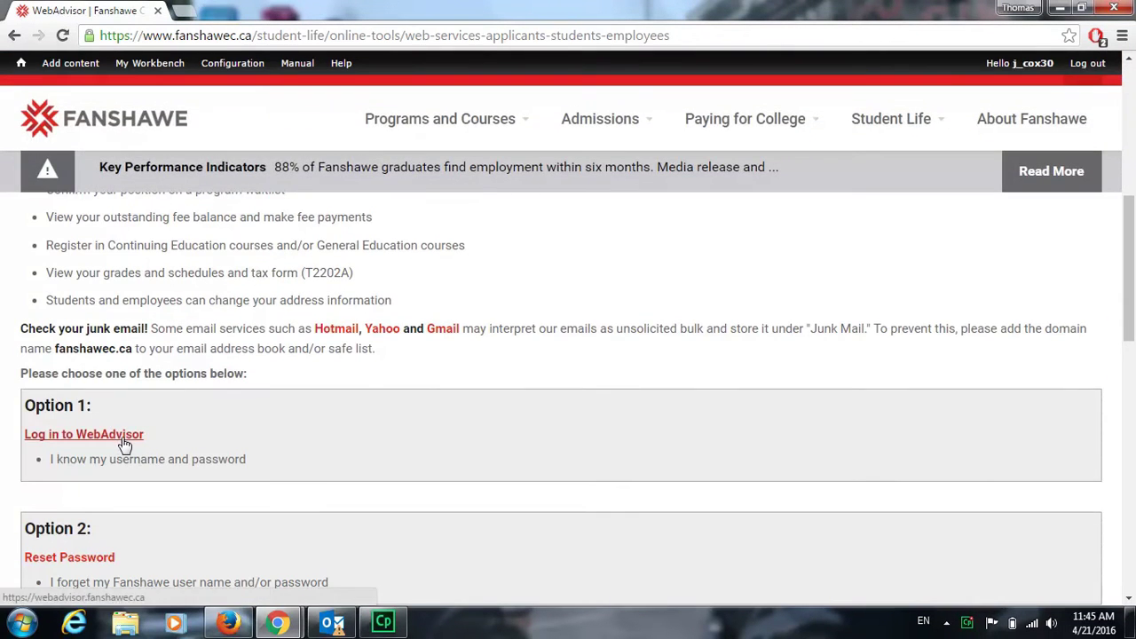
- Go to the WebAdvisor Log In page and submit the student's user name and password
{"action": "left_click", "coordinate": [122, 441]}
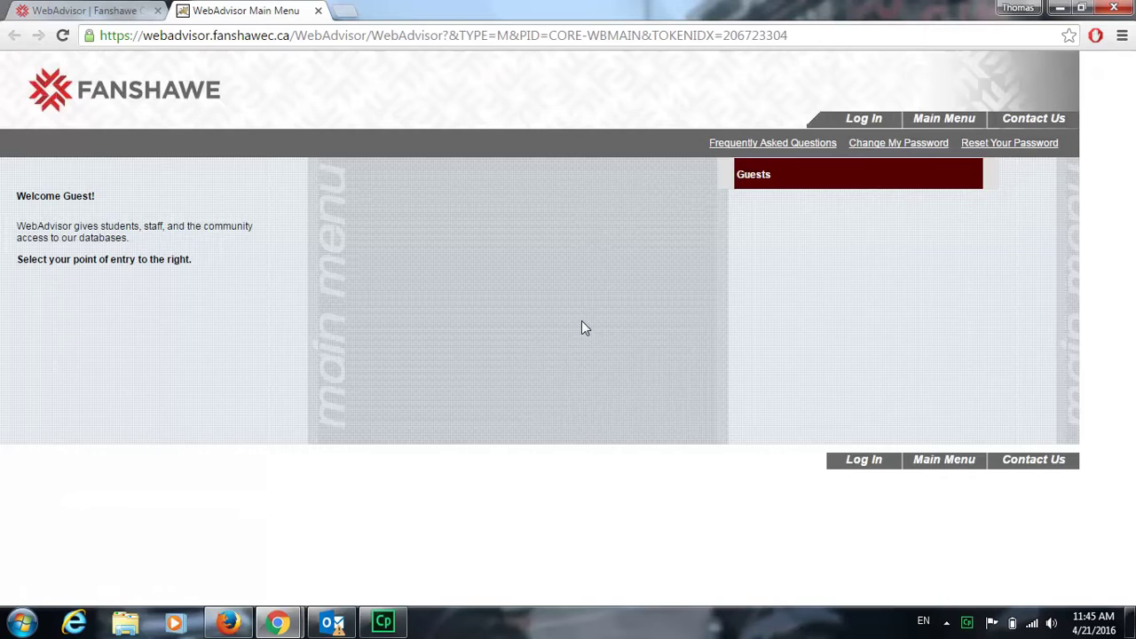
{"action": "left_click", "coordinate": [852, 121]}
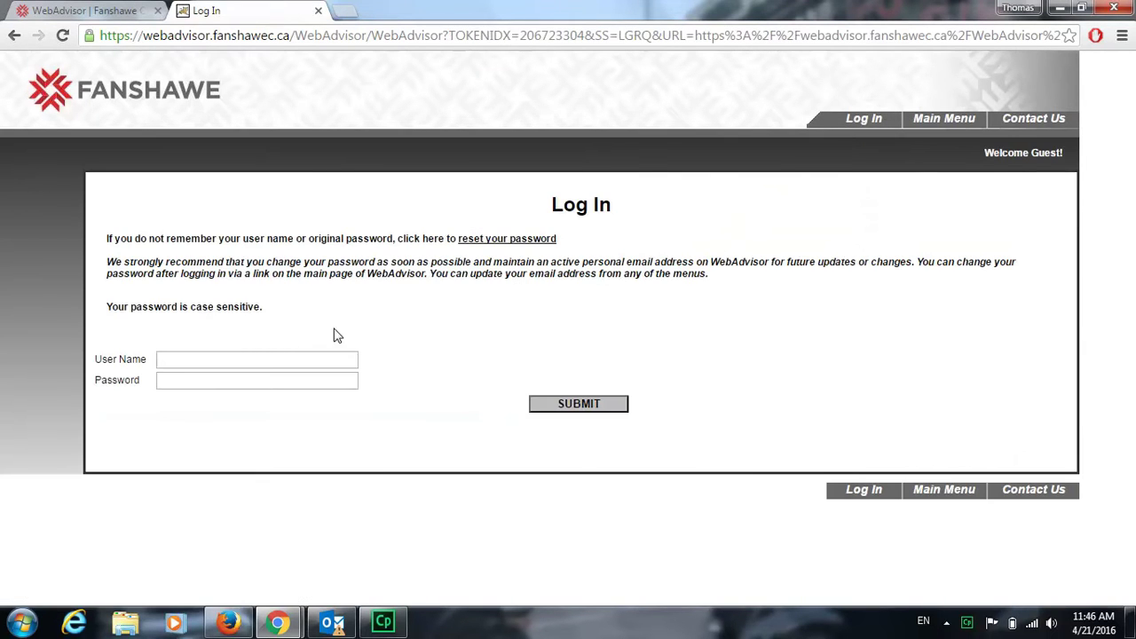
{"action": "left_click", "coordinate": [269, 358]}
{"action": "key", "text": "Tab"}
{"action": "type", "text": "•••••••"}
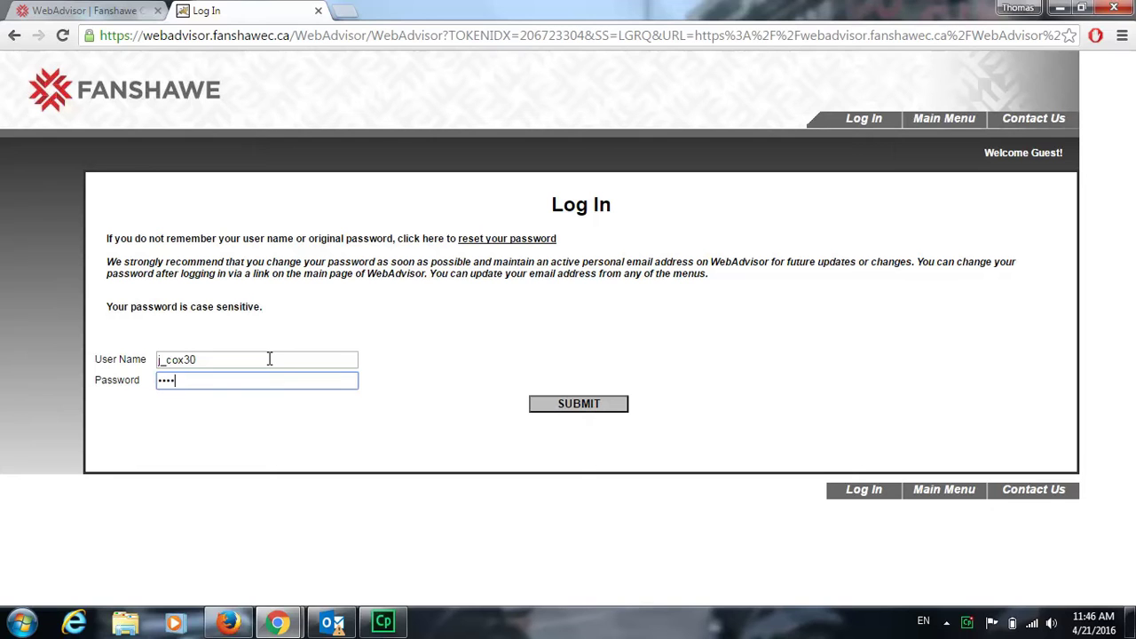
{"action": "type", "text": "••"}
{"action": "left_click", "coordinate": [554, 408]}
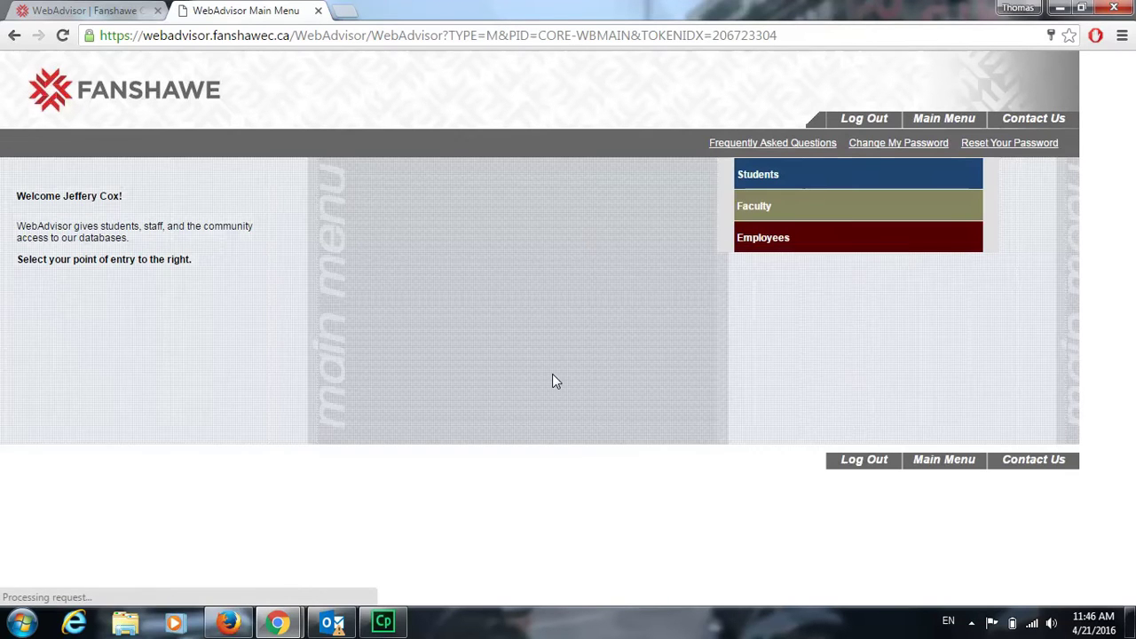
- Go to the Students section and open the Demographic Update form for the home address
{"action": "left_click", "coordinate": [807, 180]}
{"action": "scroll", "coordinate": [513, 326], "scroll_direction": "down", "scroll_amount": 2}
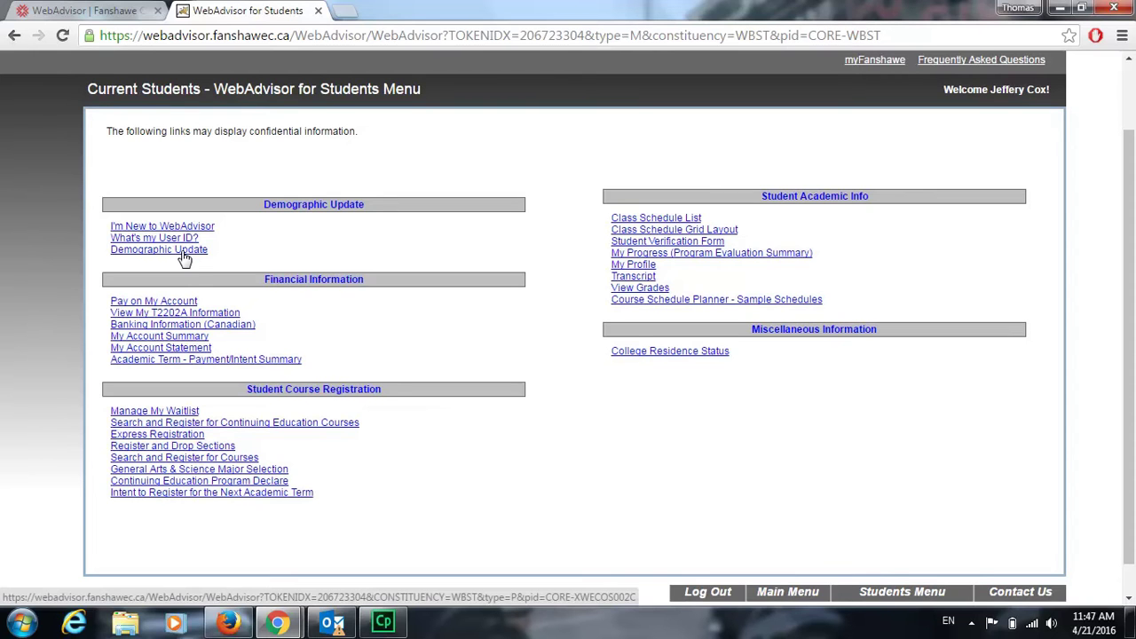
{"action": "left_click", "coordinate": [183, 253]}
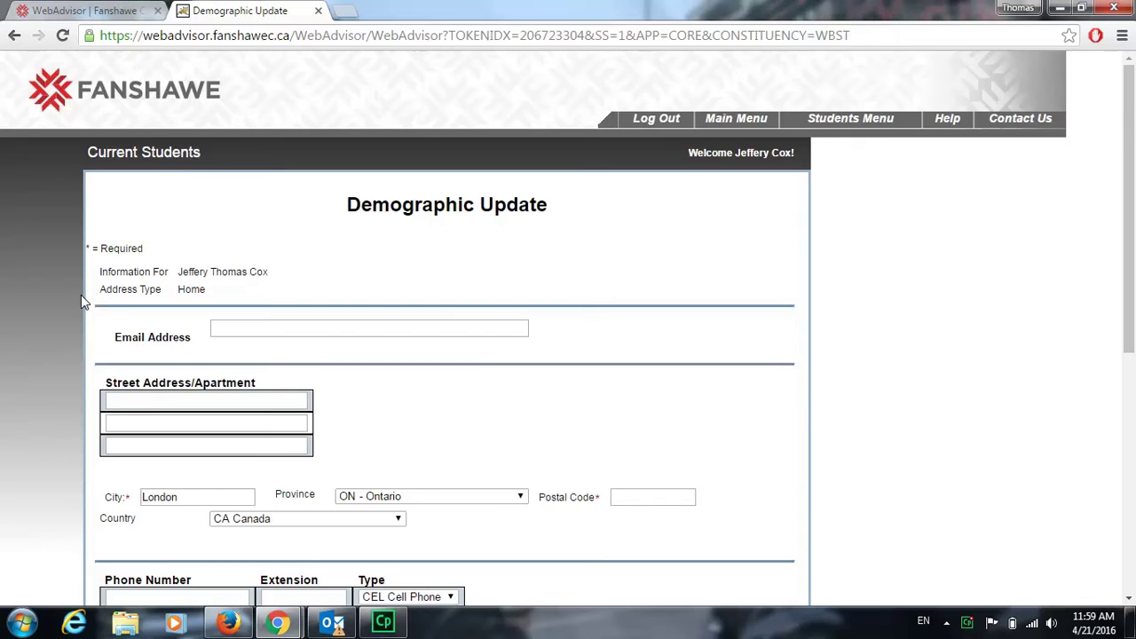
- Review the Demographic Update fields, including Email Address, scrolling down to the emergency contact section
{"action": "scroll", "coordinate": [75, 297], "scroll_direction": "down", "scroll_amount": 2}
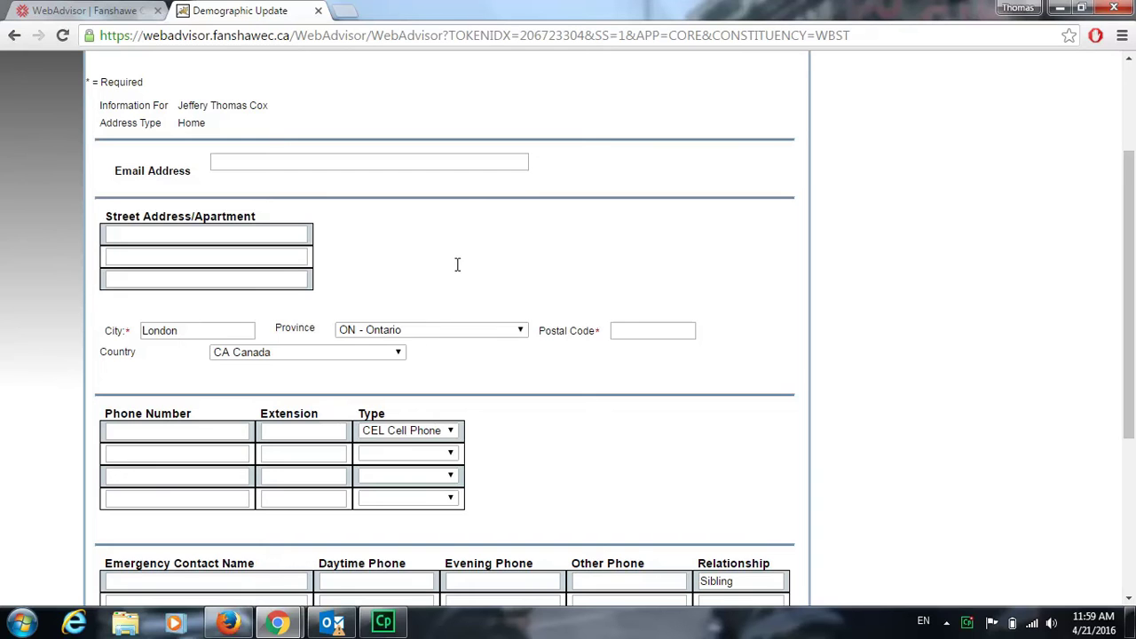
{"action": "left_click", "coordinate": [472, 162]}
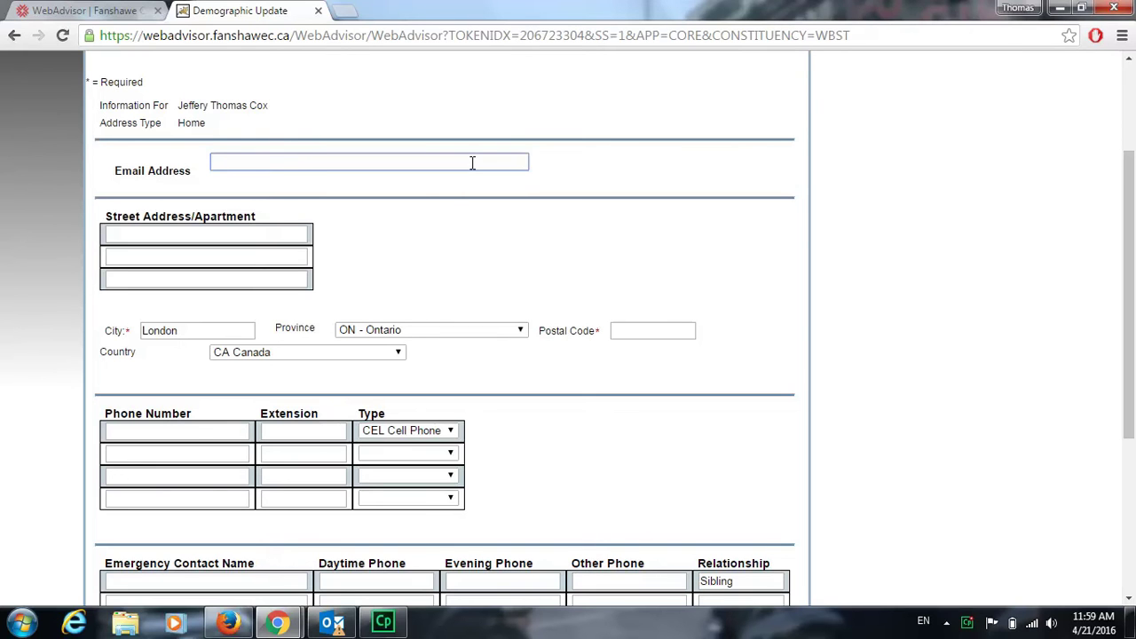
{"action": "left_click", "coordinate": [439, 286]}
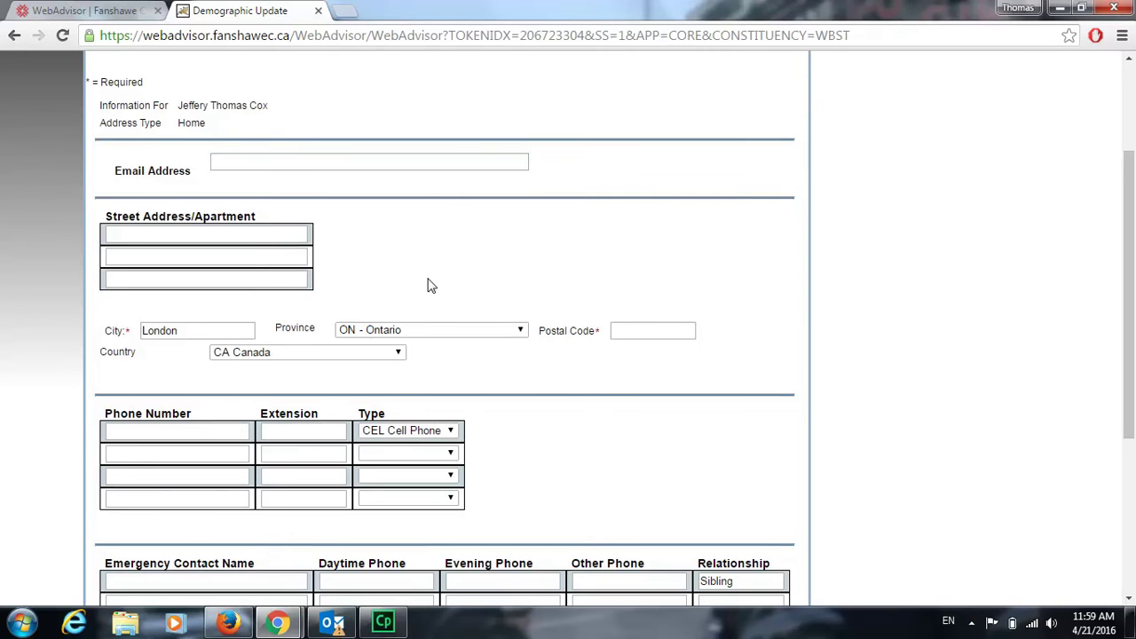
{"action": "scroll", "coordinate": [432, 281], "scroll_direction": "down", "scroll_amount": 2}
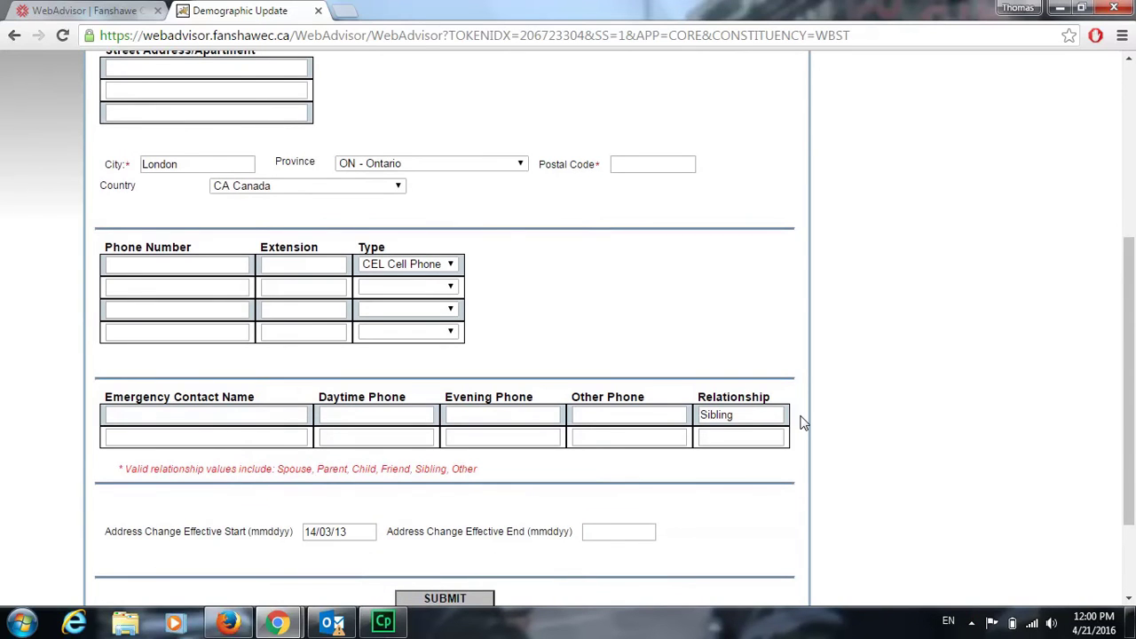
{"action": "scroll", "coordinate": [801, 422], "scroll_direction": "down", "scroll_amount": 2}
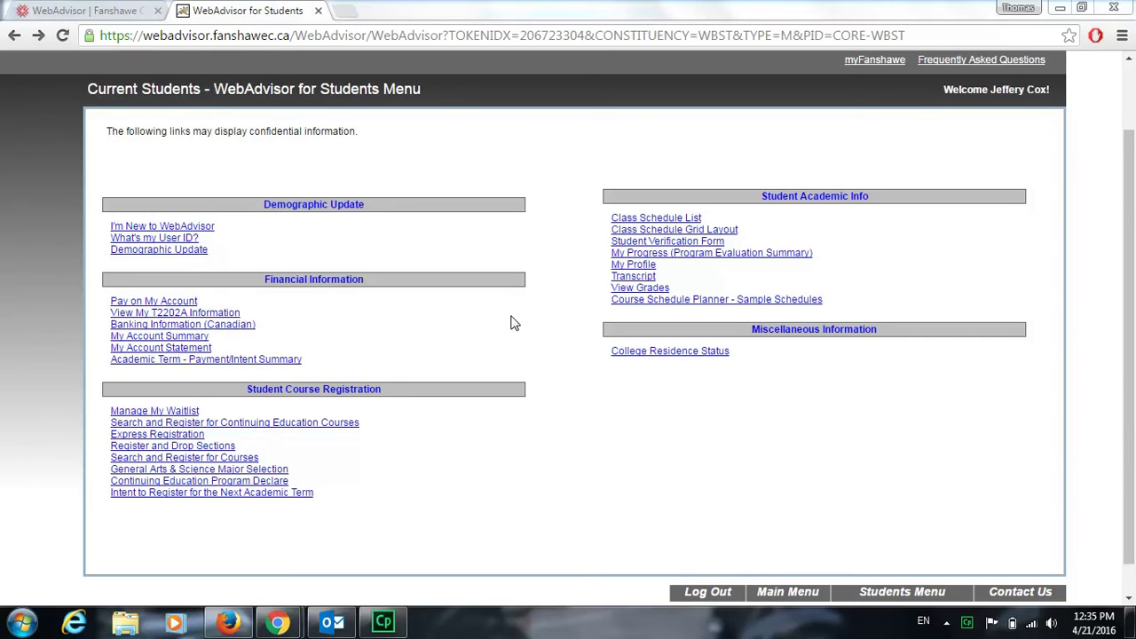
{"action": "scroll", "coordinate": [565, 266], "scroll_direction": "up", "scroll_amount": 2}
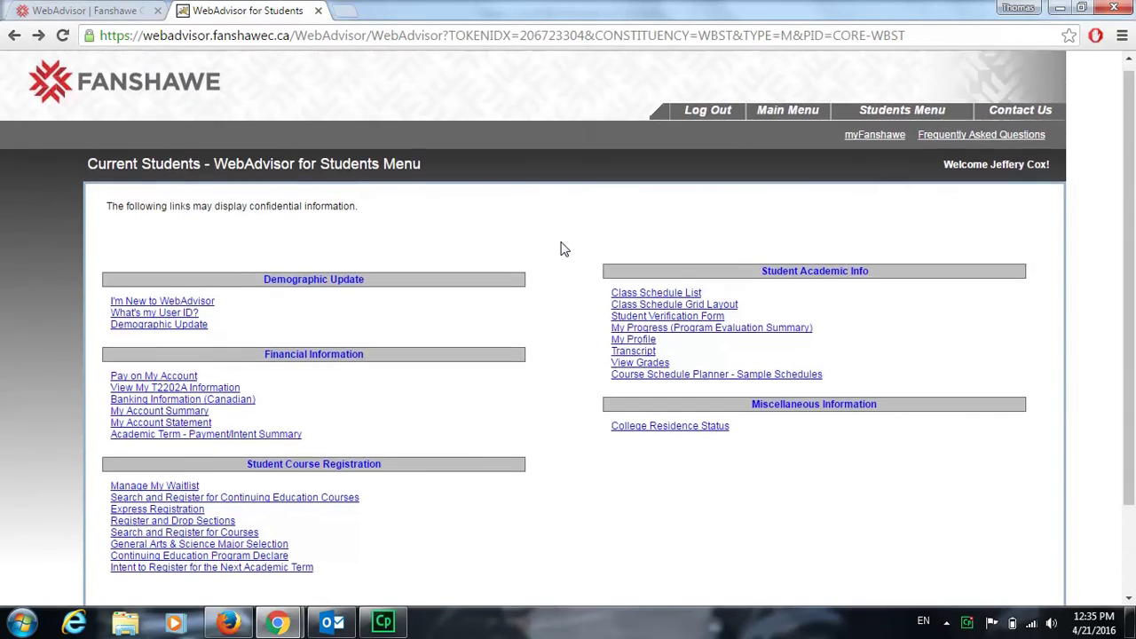
{"action": "scroll", "coordinate": [568, 417], "scroll_direction": "down", "scroll_amount": 1}
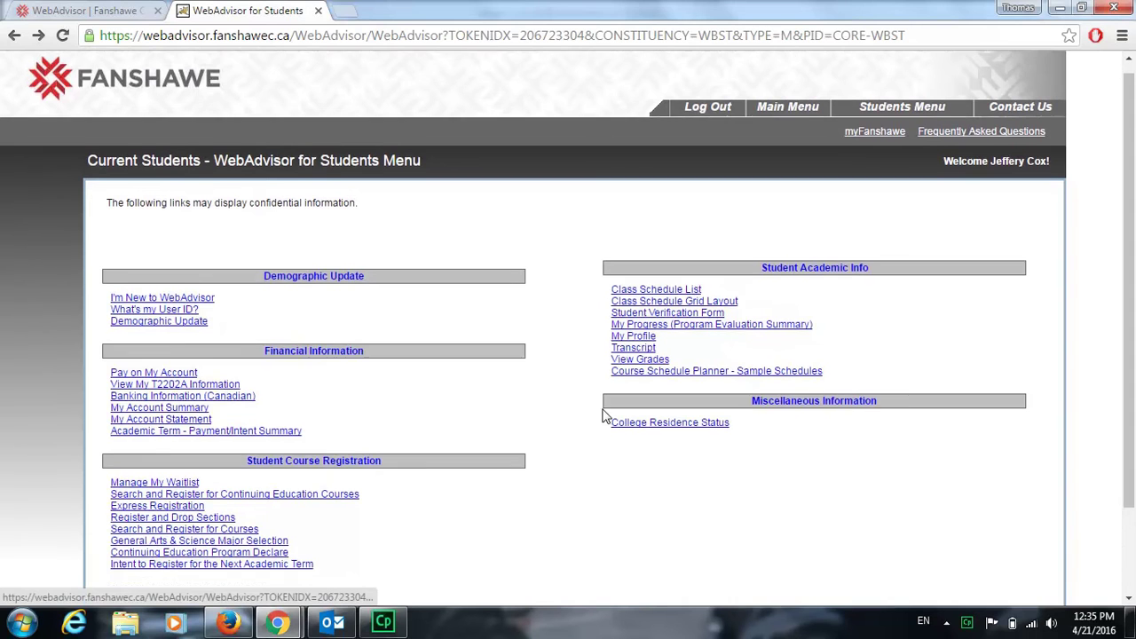
{"action": "scroll", "coordinate": [590, 314], "scroll_direction": "down", "scroll_amount": 1}
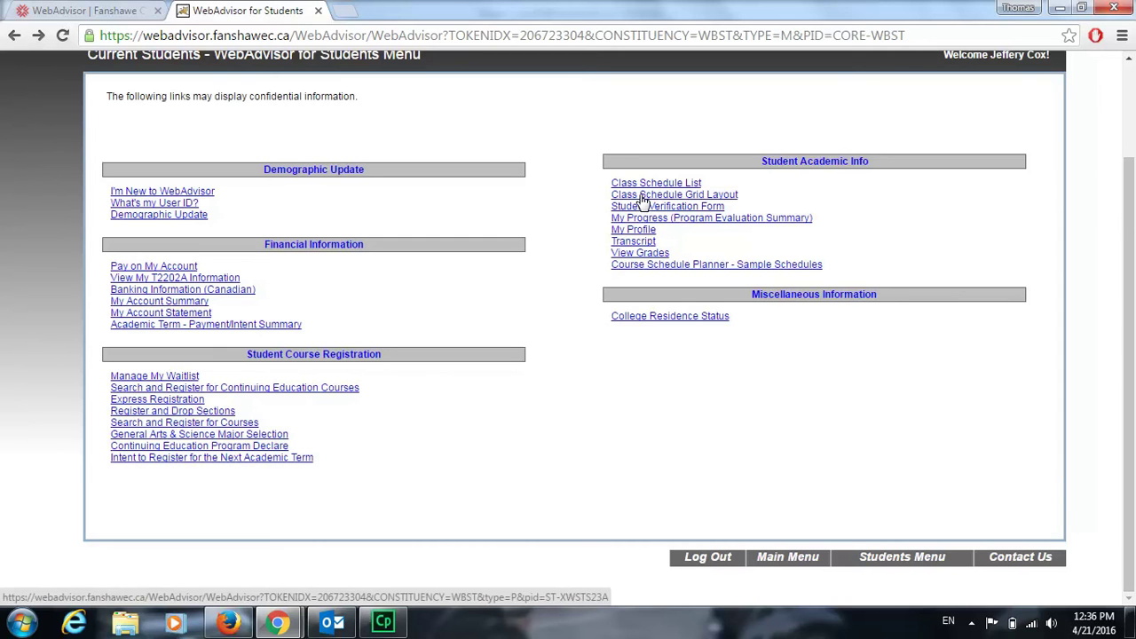
- Open Class Schedule Grid Layout and submit the '16S - 2016 Summer' term
{"action": "left_click", "coordinate": [640, 194]}
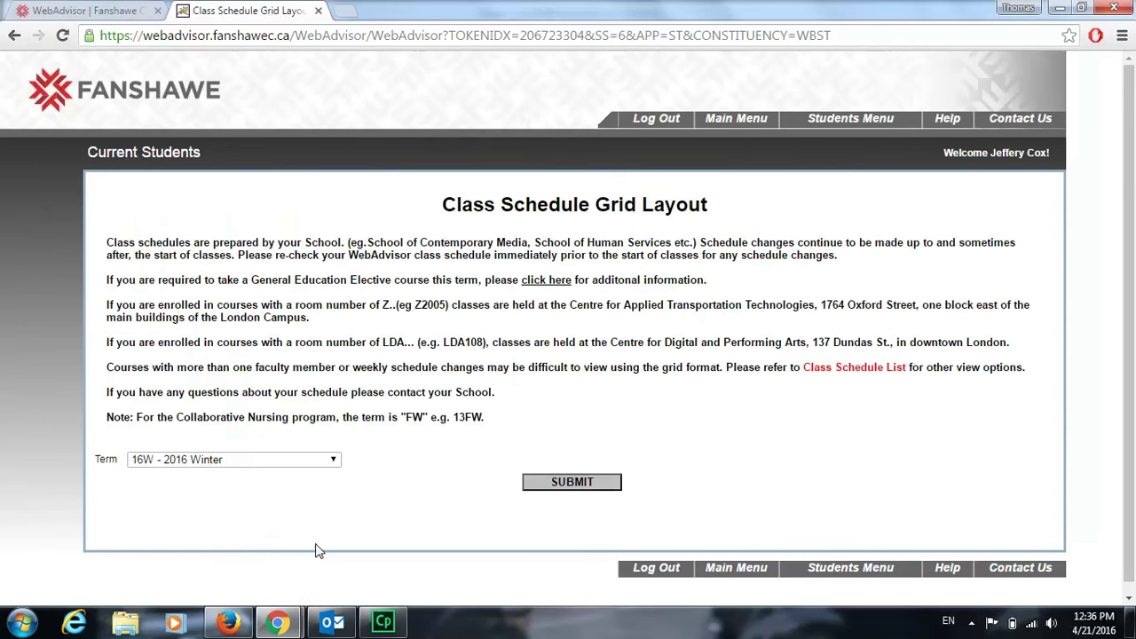
{"action": "left_click", "coordinate": [267, 467]}
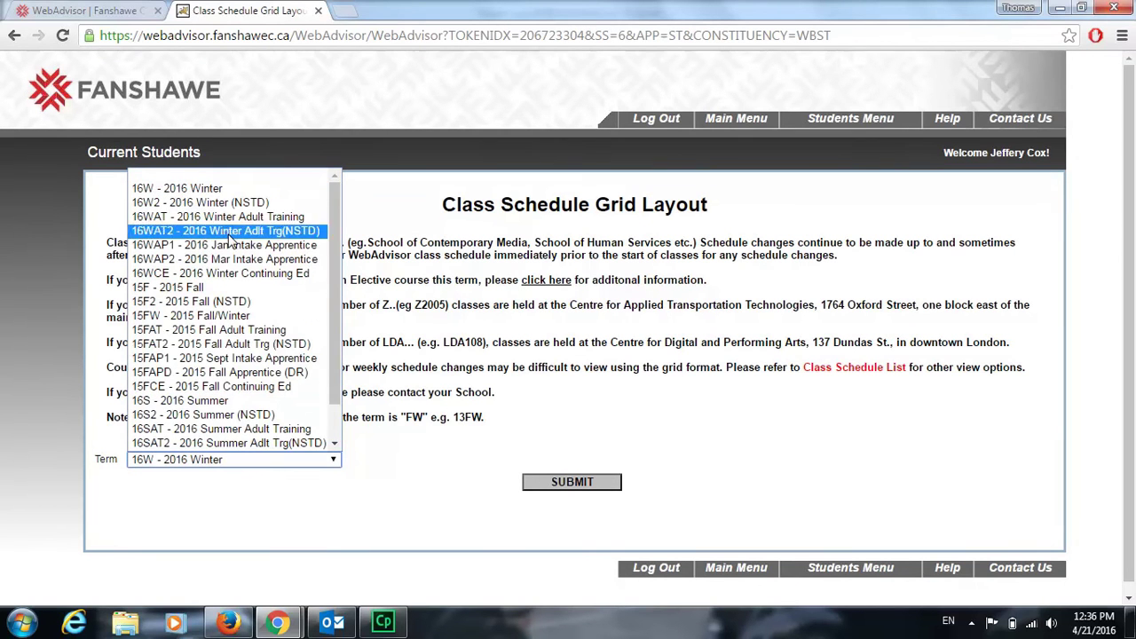
{"action": "scroll", "coordinate": [258, 400], "scroll_direction": "down", "scroll_amount": 1}
{"action": "scroll", "coordinate": [255, 393], "scroll_direction": "up", "scroll_amount": 1}
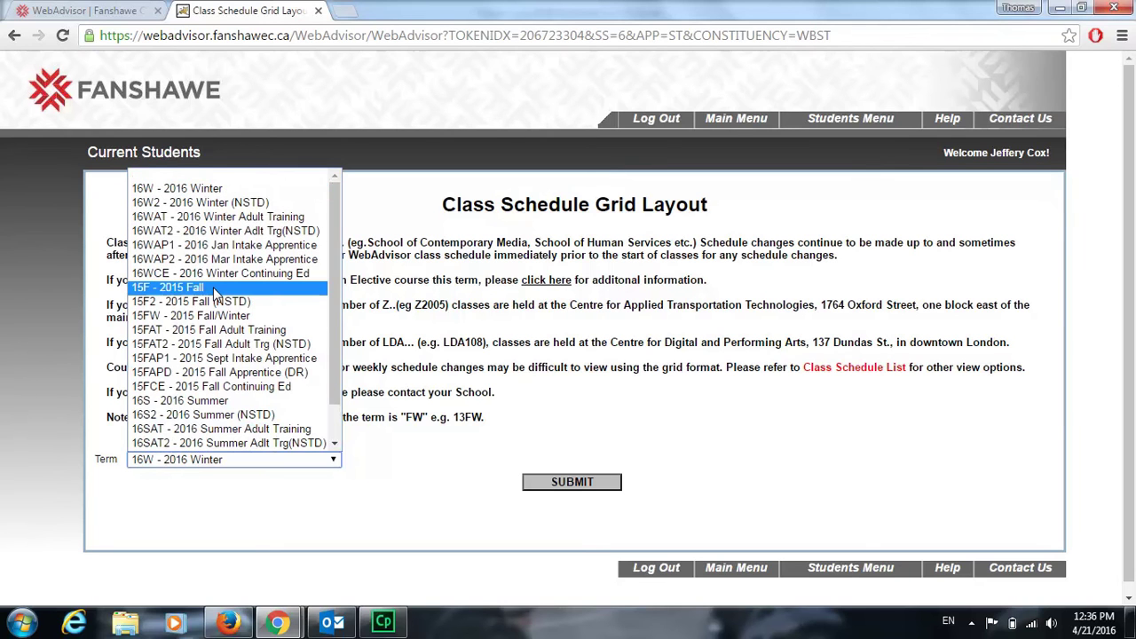
{"action": "left_click", "coordinate": [224, 404]}
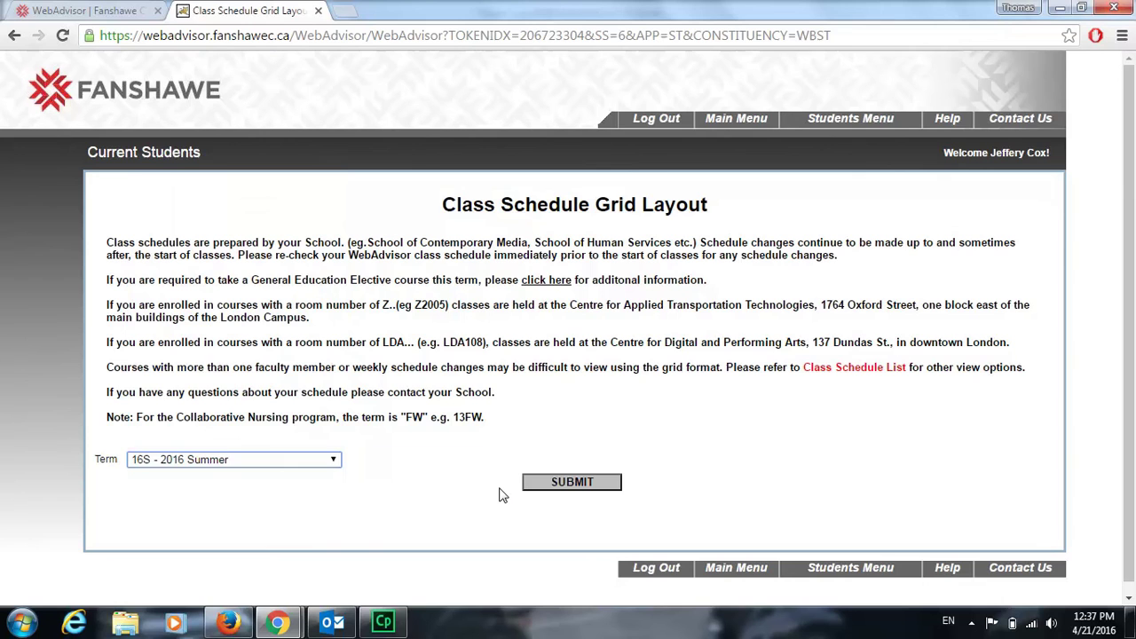
{"action": "left_click", "coordinate": [557, 482]}
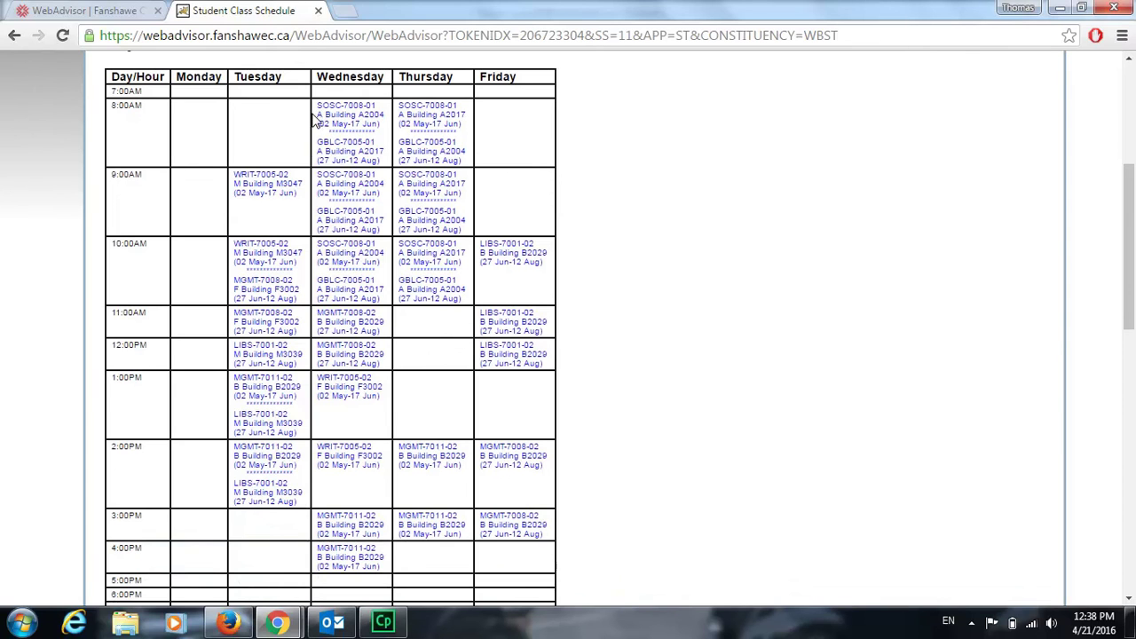
{"action": "left_click_drag", "start_coordinate": [316, 115], "coordinate": [375, 105]}
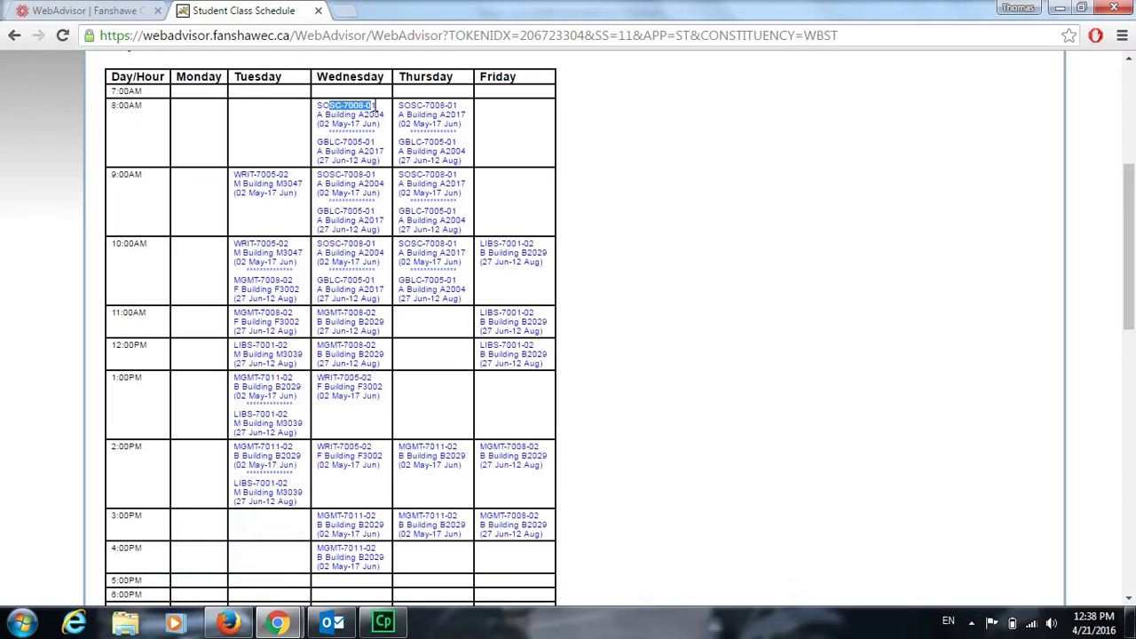
{"action": "left_click", "coordinate": [657, 206]}
- Return to the Students Menu, open View Grades, and tick then untick the 16S term
{"action": "key", "text": "alt+Left"}
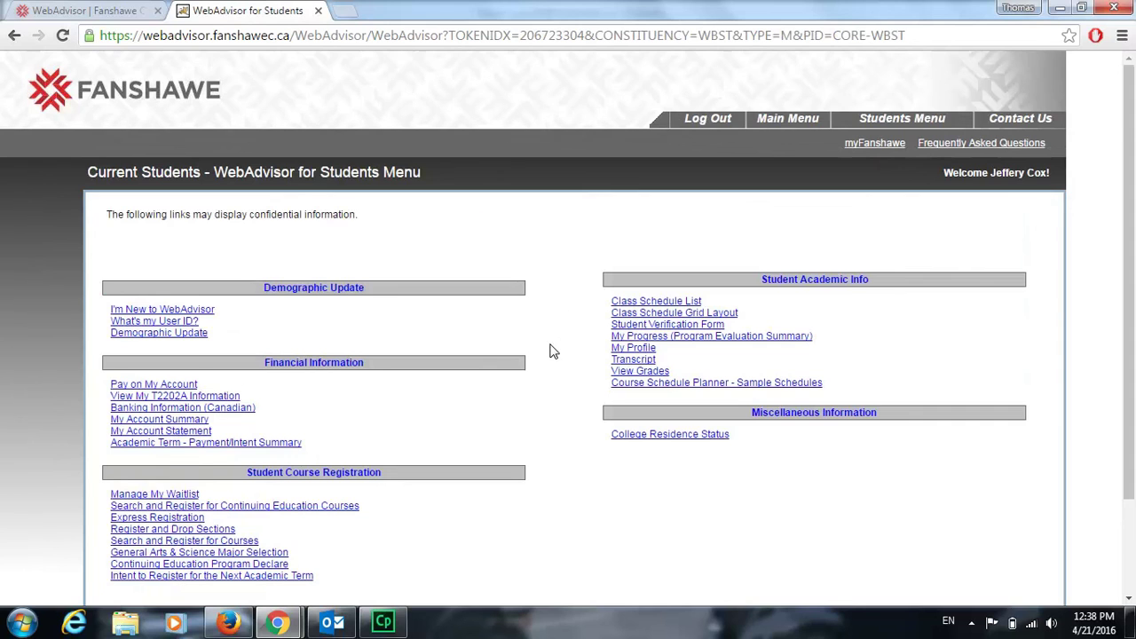
{"action": "scroll", "coordinate": [552, 351], "scroll_direction": "down", "scroll_amount": 2}
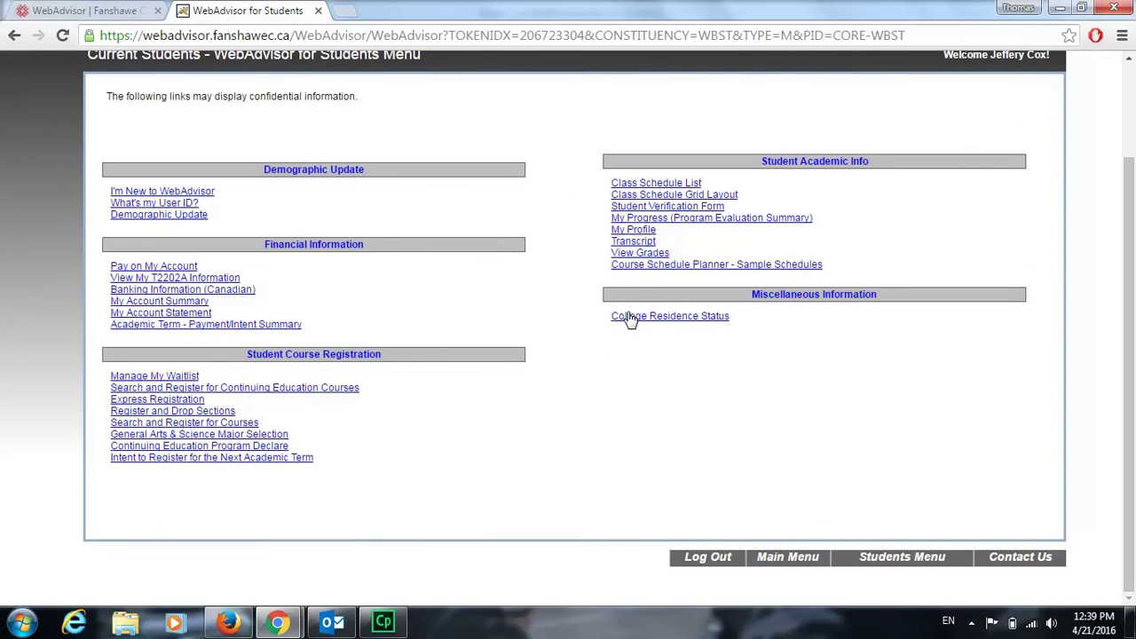
{"action": "left_click", "coordinate": [631, 255]}
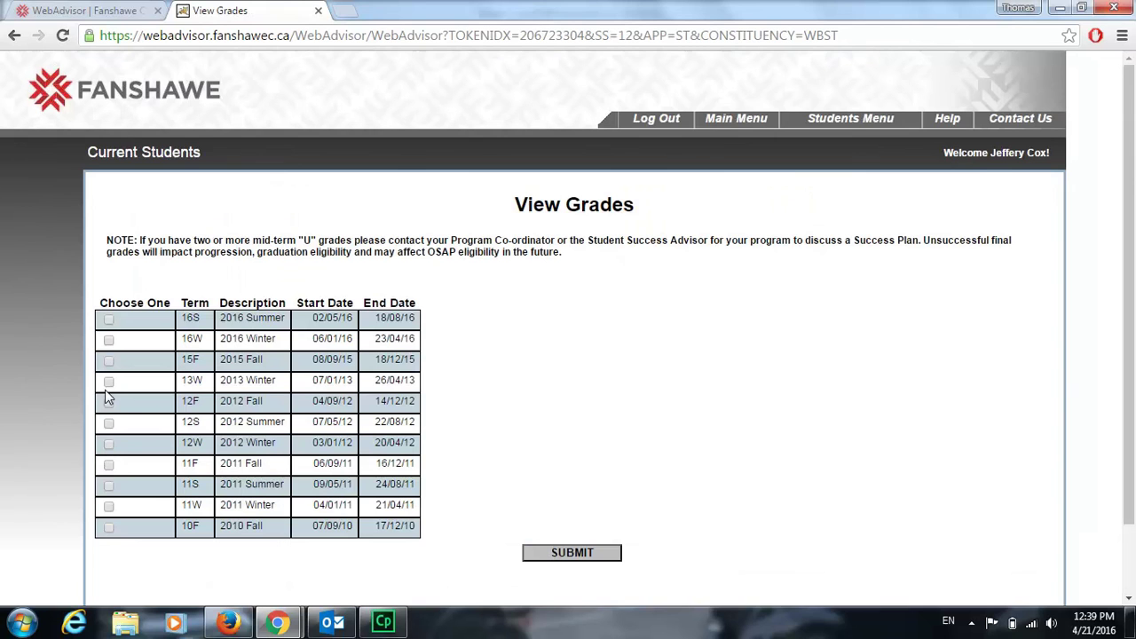
{"action": "left_click", "coordinate": [107, 320]}
{"action": "left_click", "coordinate": [107, 322]}
- Open the Transcript page from the Students Menu and choose 'OFCL - Official Transcript Grouping'
{"action": "left_click", "coordinate": [831, 119]}
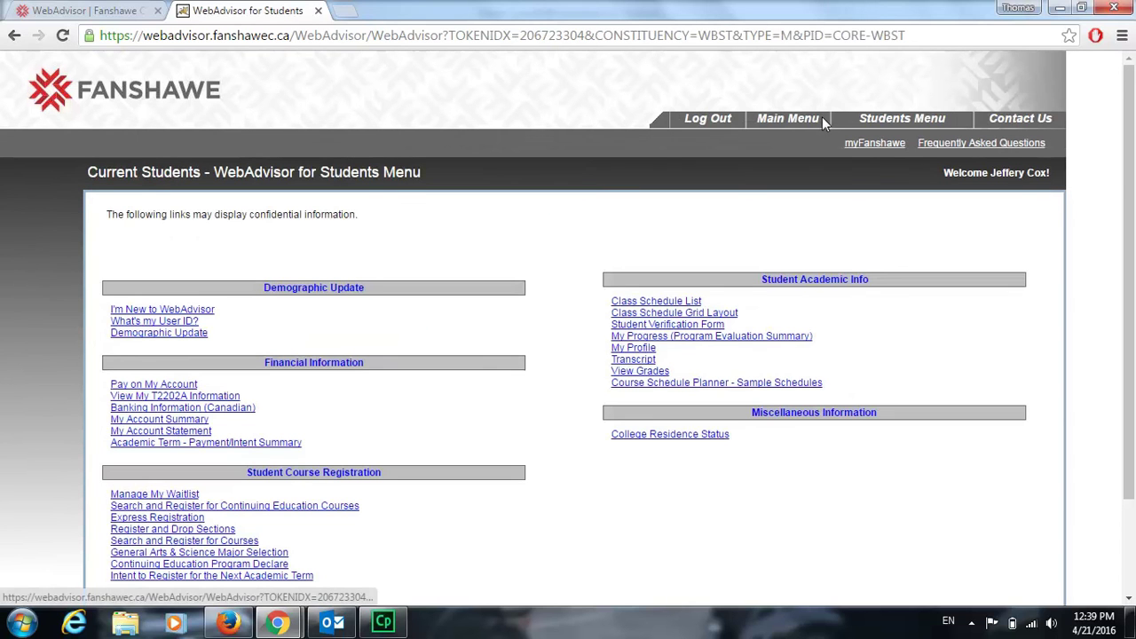
{"action": "left_click", "coordinate": [645, 361]}
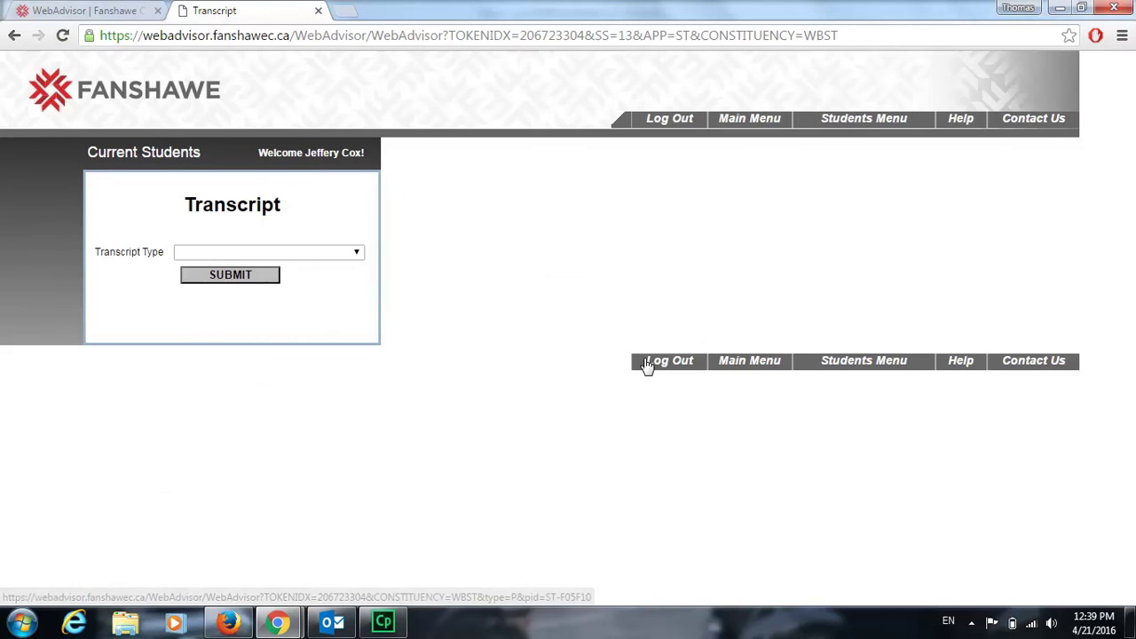
{"action": "left_click", "coordinate": [190, 251]}
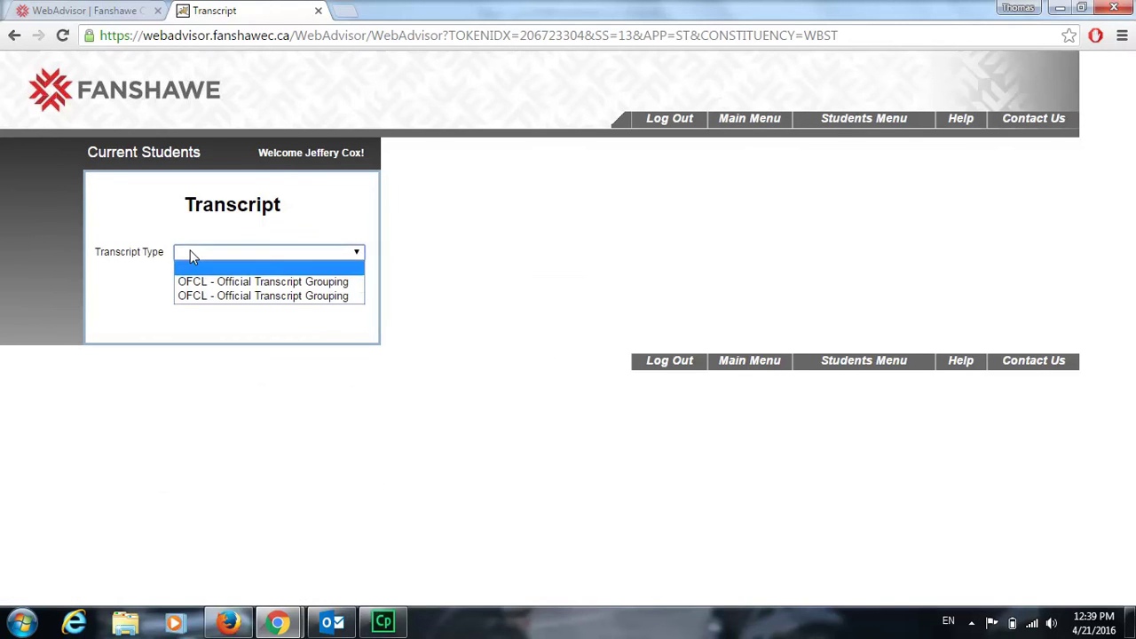
{"action": "left_click", "coordinate": [211, 296]}
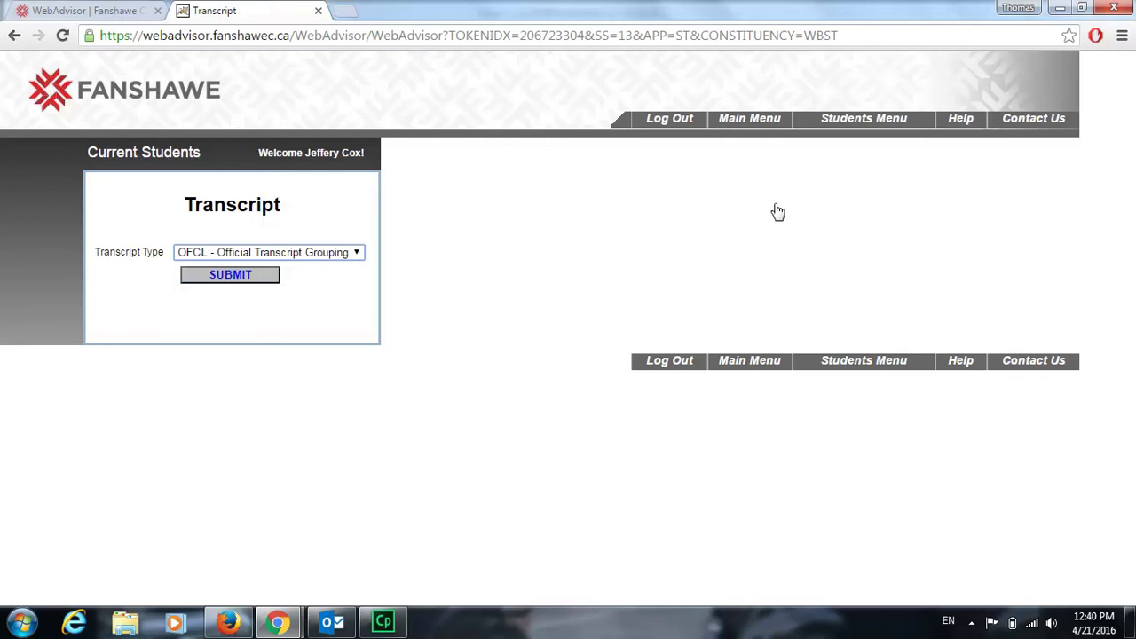
{"action": "left_click", "coordinate": [837, 122]}
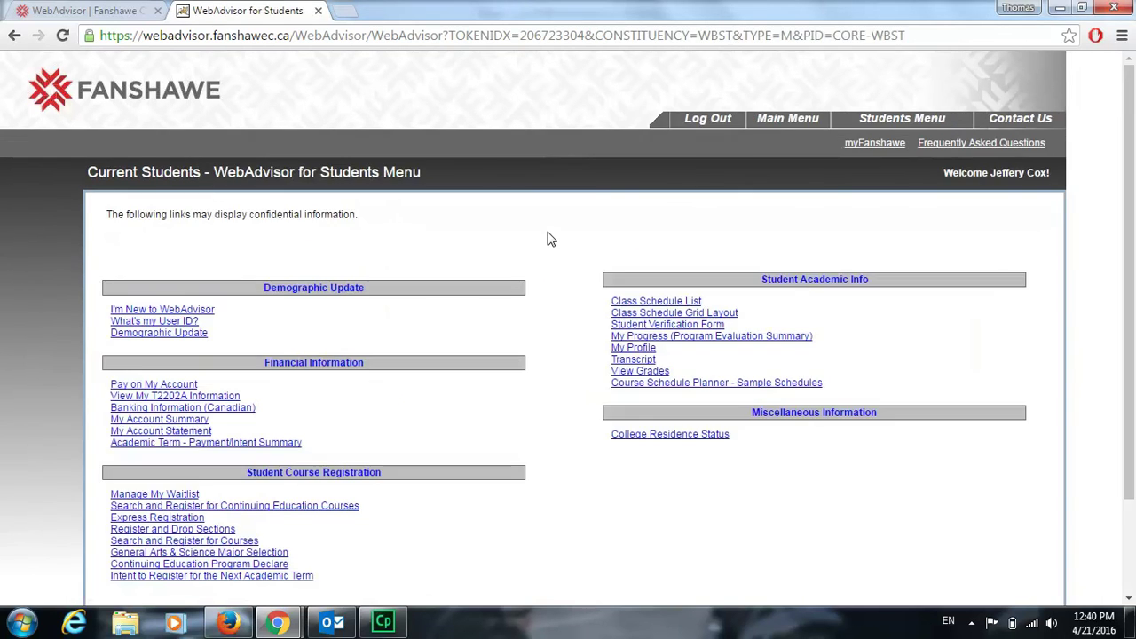
{"action": "scroll", "coordinate": [548, 239], "scroll_direction": "down", "scroll_amount": 2}
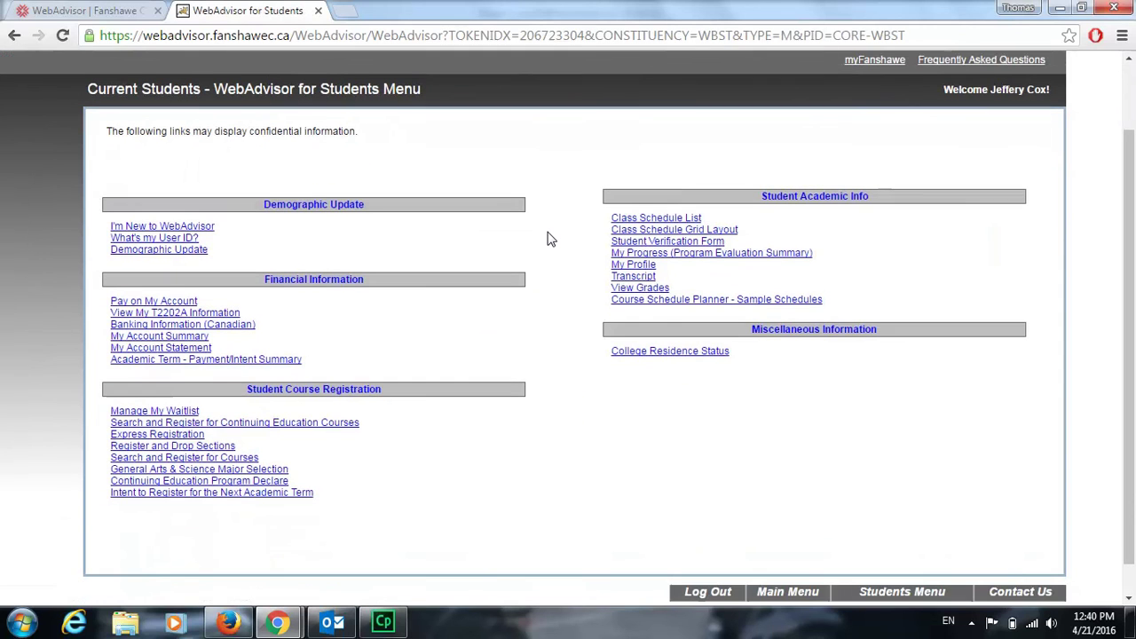